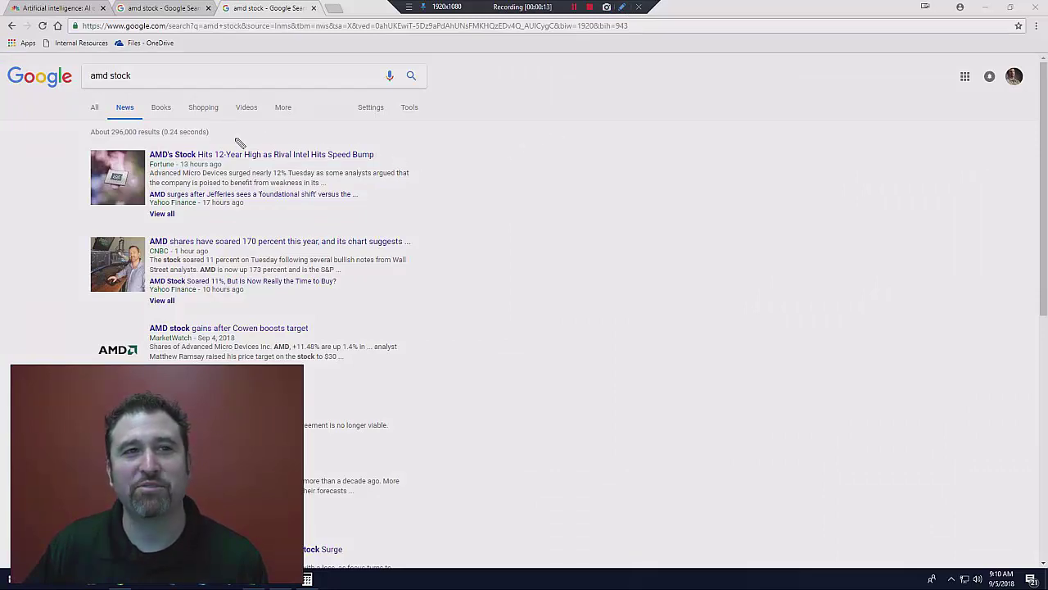
mouse_move(231, 135)
left_mouse_down()
mouse_move(159, 175)
mouse_move(410, 153)
left_mouse_up()
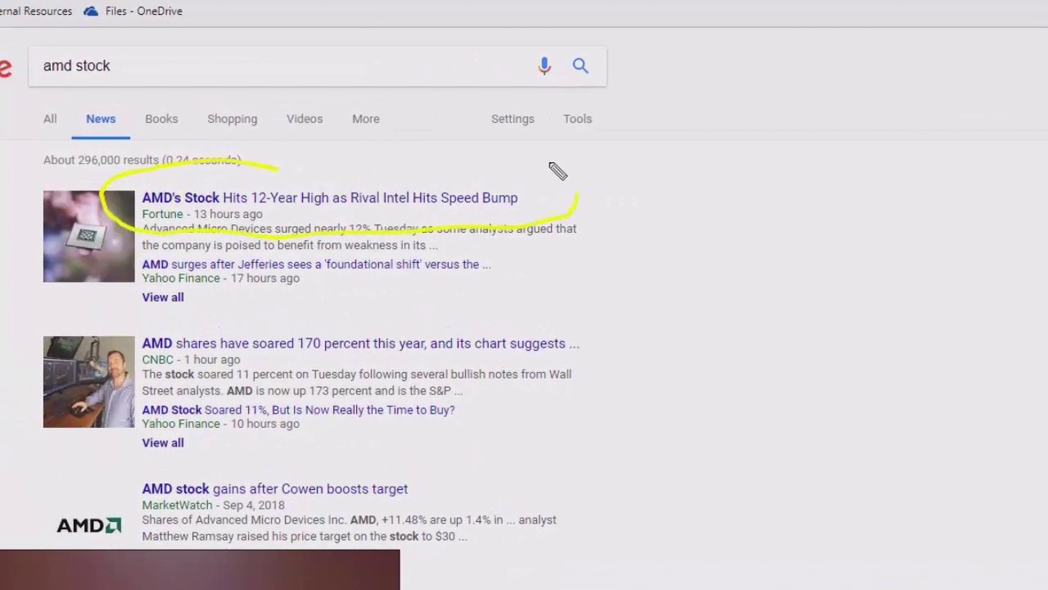
mouse_move(557, 170)
left_mouse_down()
mouse_move(326, 151)
mouse_move(269, 164)
left_mouse_up()
left_click_drag(190, 300, 234, 380)
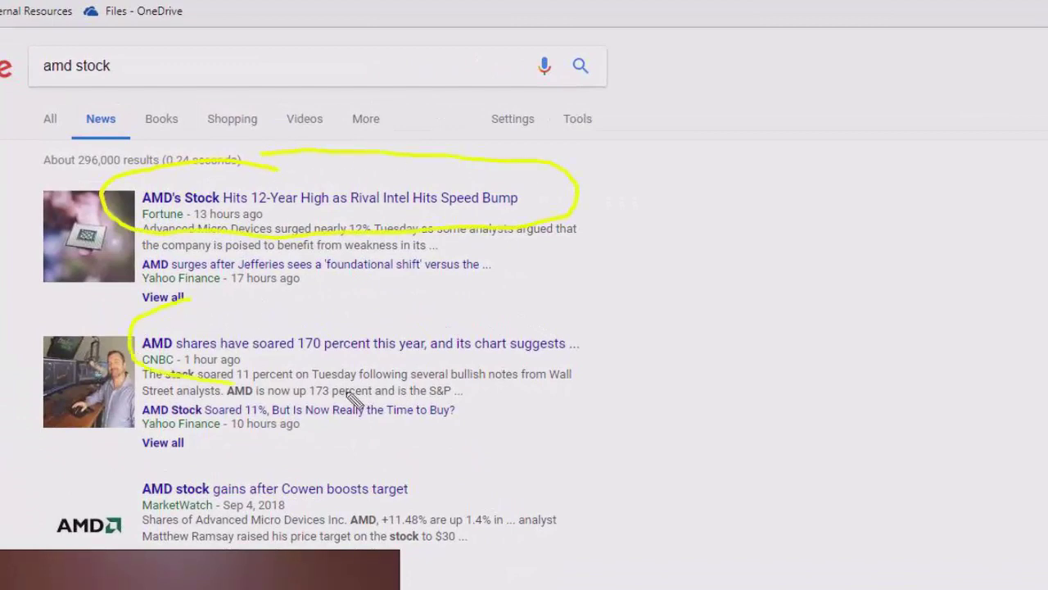
mouse_move(348, 393)
left_mouse_down()
mouse_move(593, 313)
mouse_move(321, 304)
mouse_move(216, 319)
left_mouse_up()
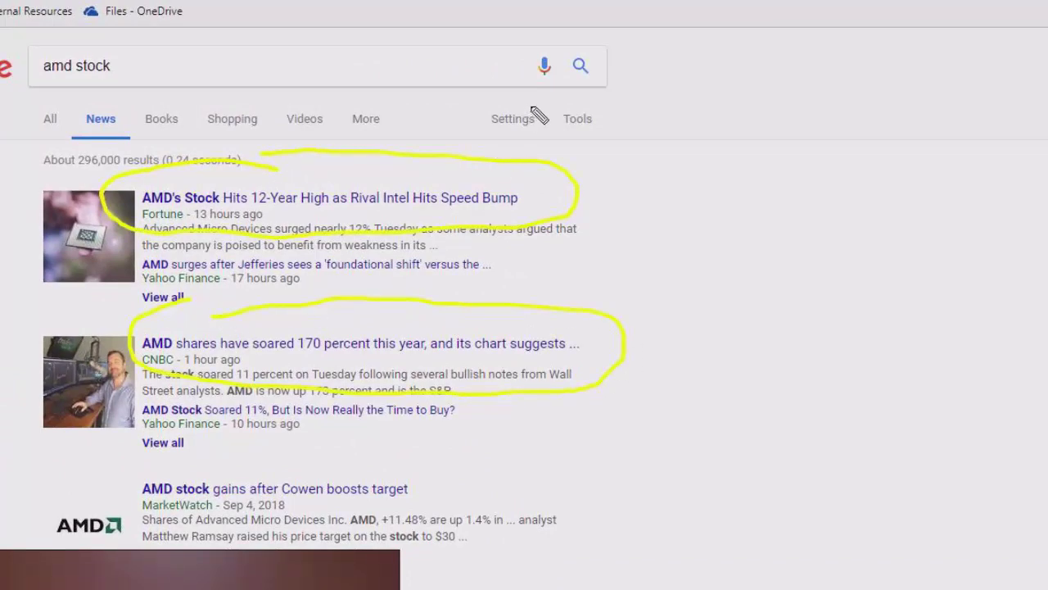
left_click_drag(240, 447, 302, 439)
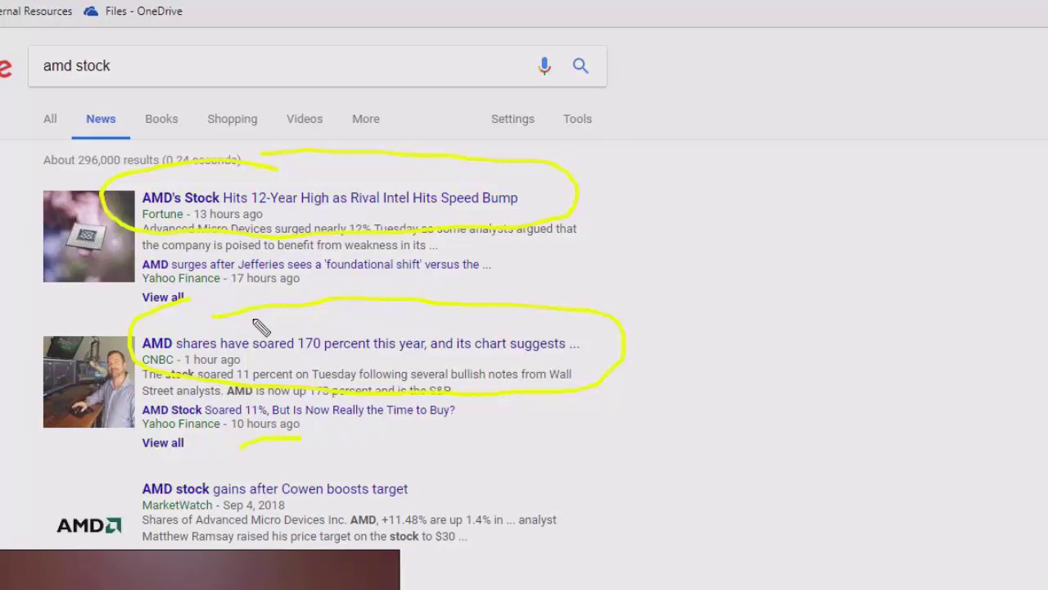
left_click_drag(233, 284, 311, 277)
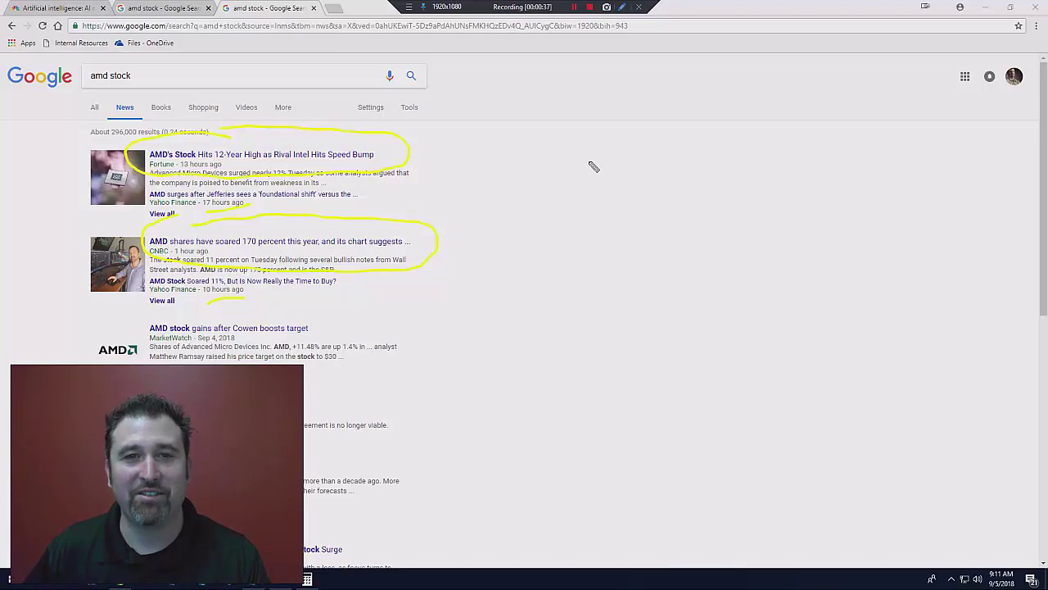
key("Escape")
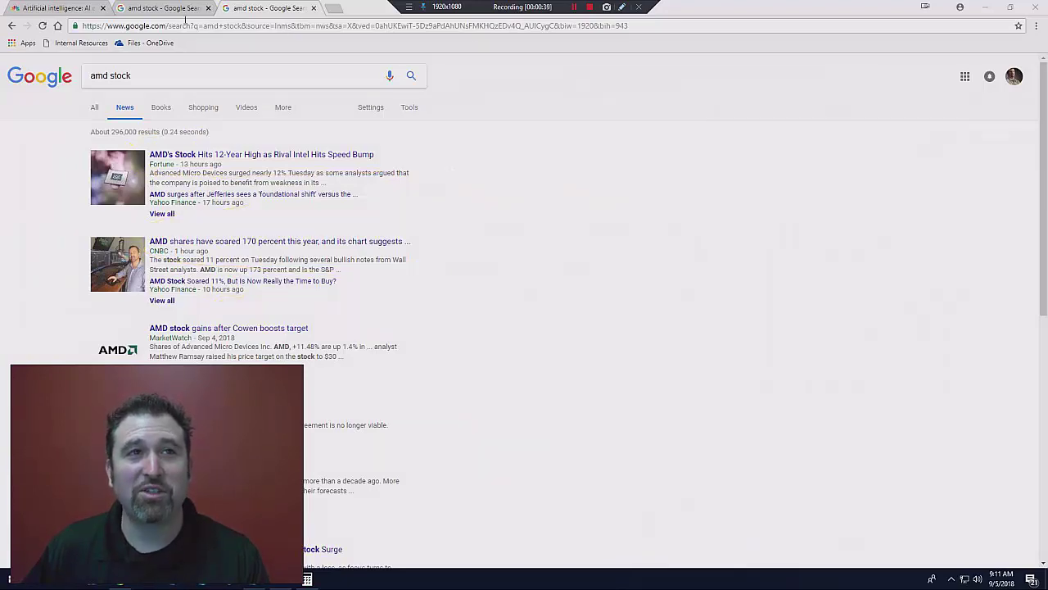
Switch to the other 'amd stock' results, mark AMD's rising price line and pre-market change, then clear the marks.
left_click(168, 8)
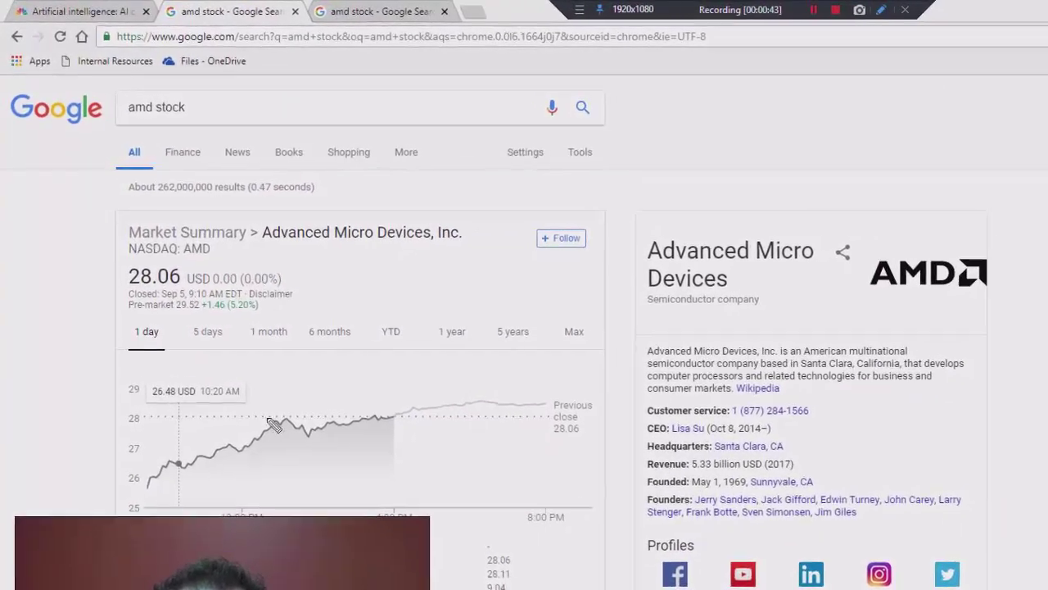
left_click_drag(157, 488, 393, 412)
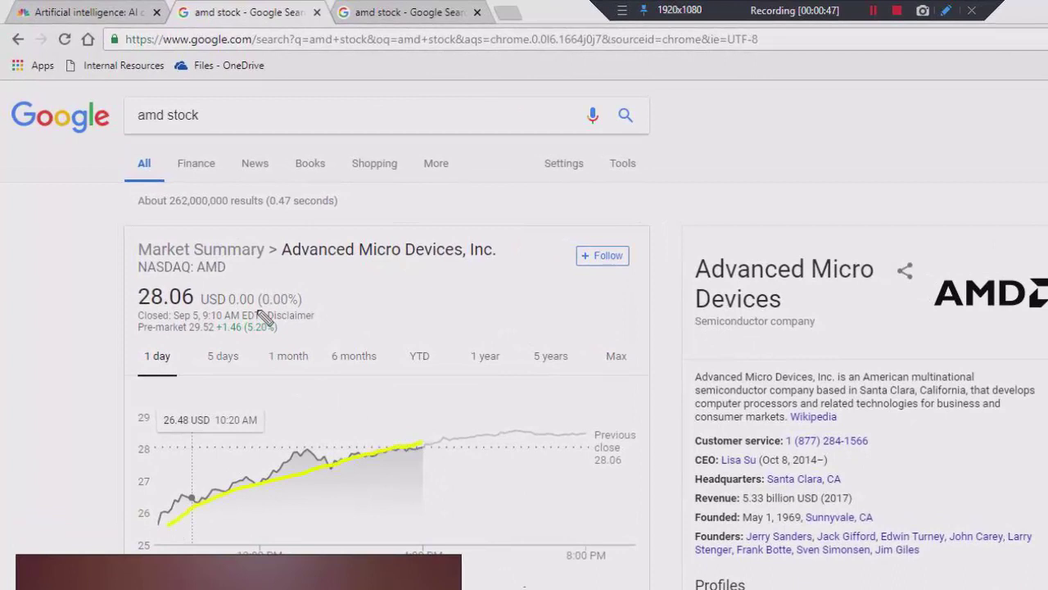
mouse_move(257, 311)
left_mouse_down()
mouse_move(201, 324)
mouse_move(254, 338)
mouse_move(307, 331)
mouse_move(256, 315)
left_mouse_up()
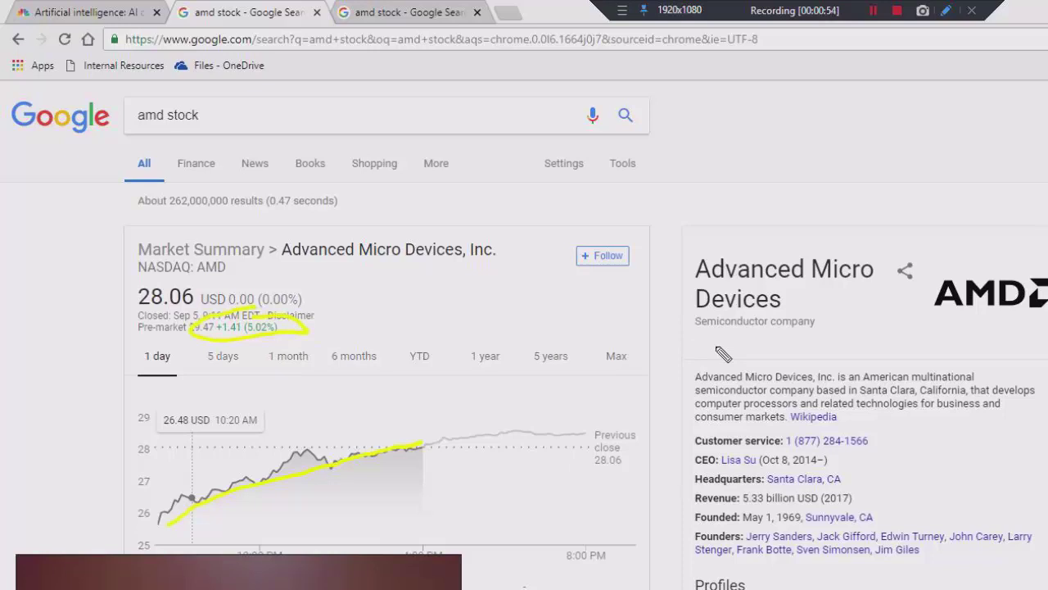
key("Escape")
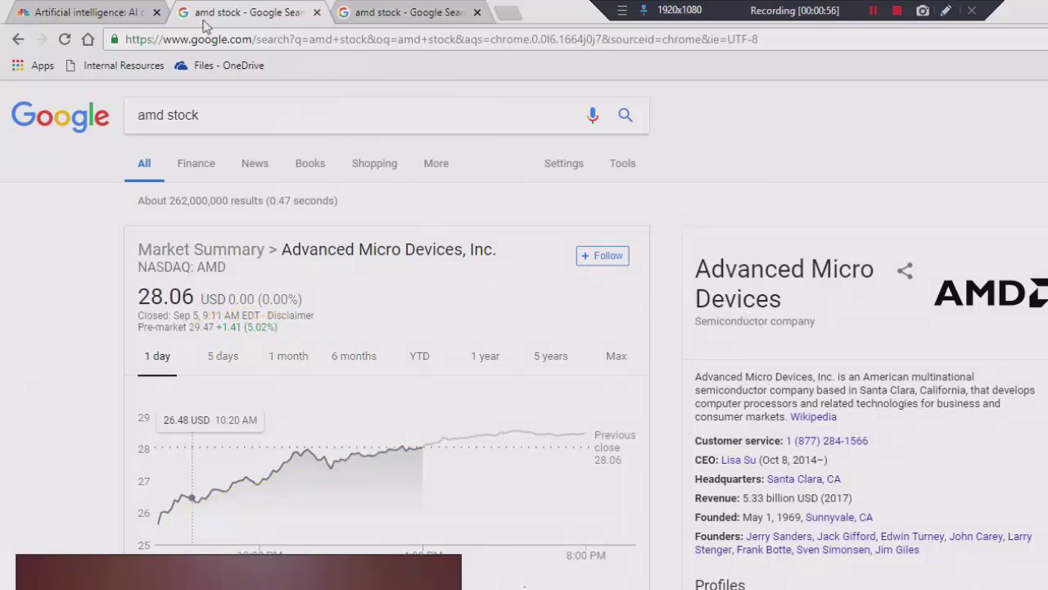
Circle the CNBC A.I. article's headline and first bullet with the pen, then return to VantagePoint.
left_click(104, 23)
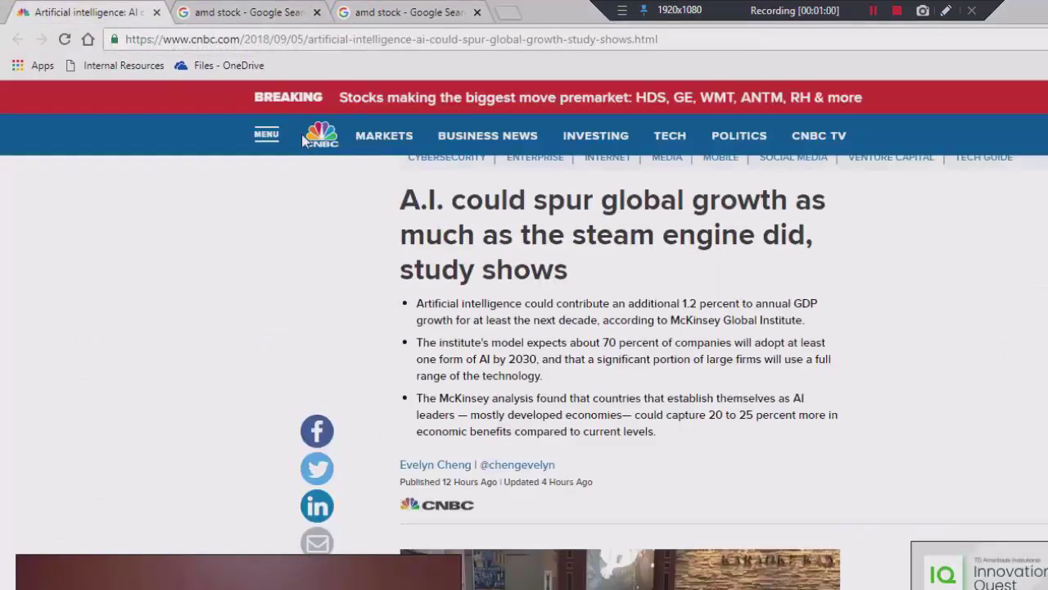
left_click(946, 11)
left_click_drag(483, 166, 326, 239)
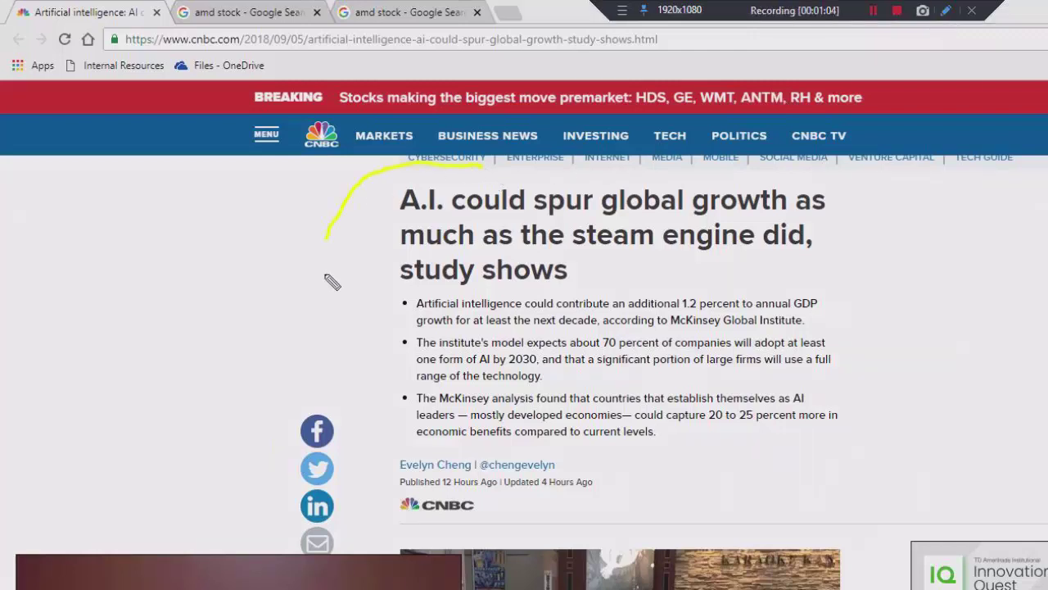
mouse_move(331, 283)
left_mouse_down()
mouse_move(503, 345)
mouse_move(860, 315)
mouse_move(941, 189)
mouse_move(651, 152)
mouse_move(389, 181)
left_mouse_up()
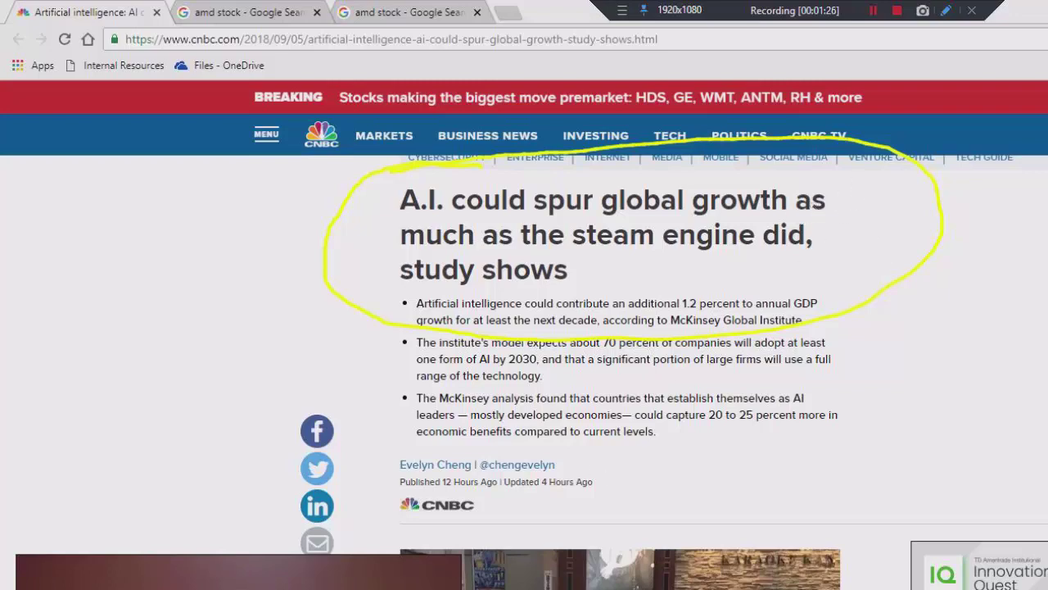
key("alt+Tab")
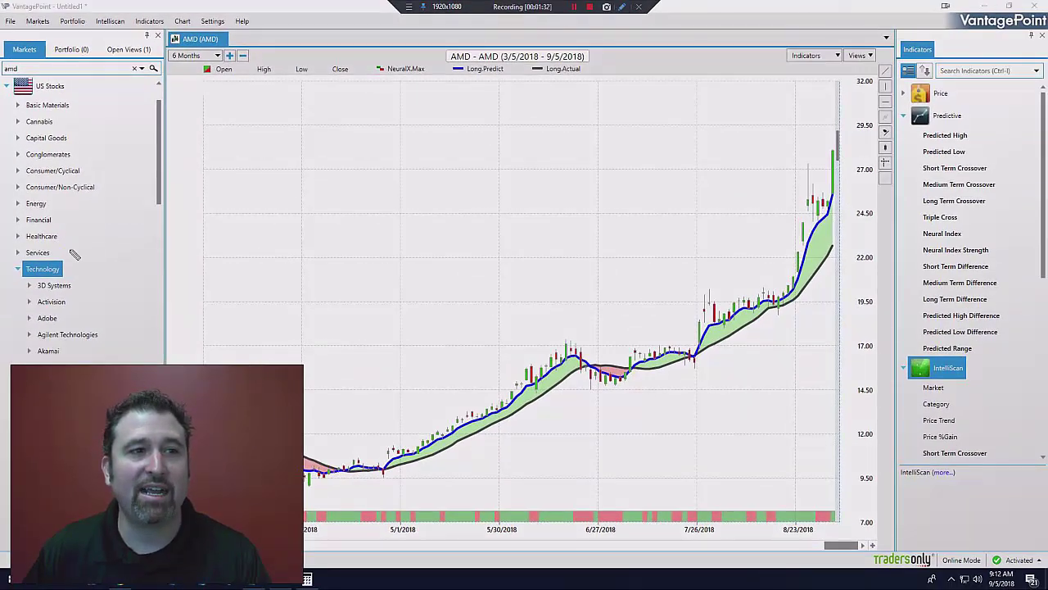
Circle Technology, the 6 Months range, the late-April crossover and its volume bars, plus an uptrend arrow.
mouse_move(74, 255)
left_mouse_down()
mouse_move(15, 261)
mouse_move(31, 279)
mouse_move(85, 279)
mouse_move(73, 252)
left_mouse_up()
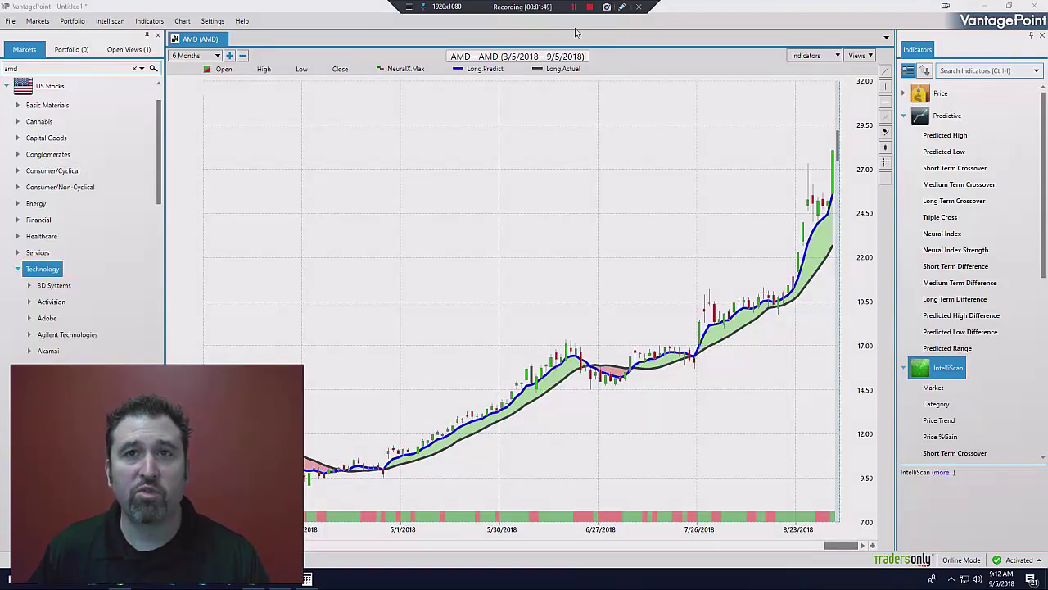
mouse_move(202, 35)
left_mouse_down()
mouse_move(148, 84)
mouse_move(231, 79)
mouse_move(217, 37)
left_mouse_up()
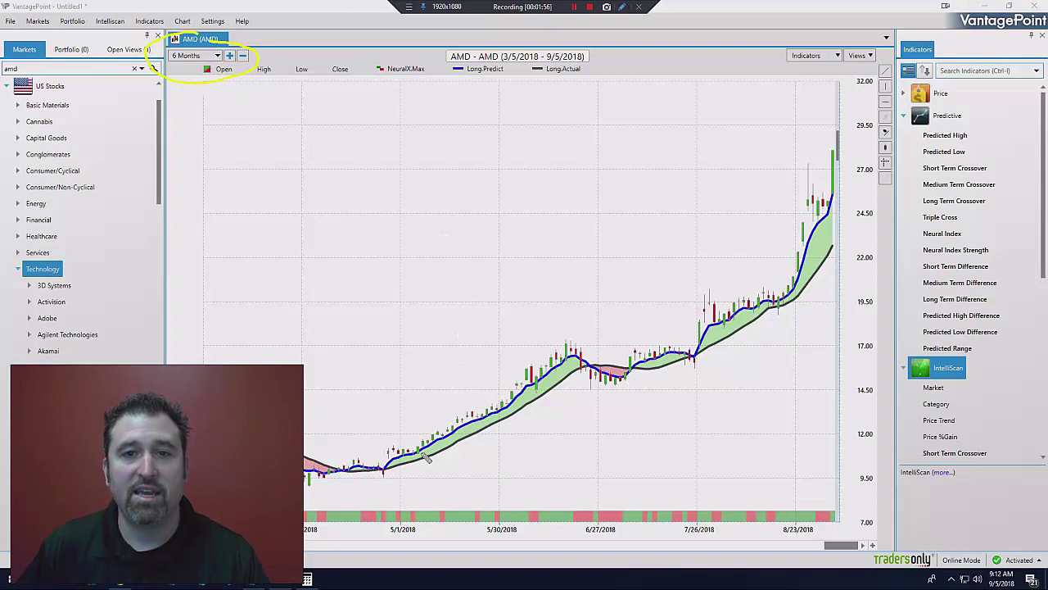
mouse_move(348, 457)
left_mouse_down()
mouse_move(332, 479)
mouse_move(344, 465)
left_mouse_up()
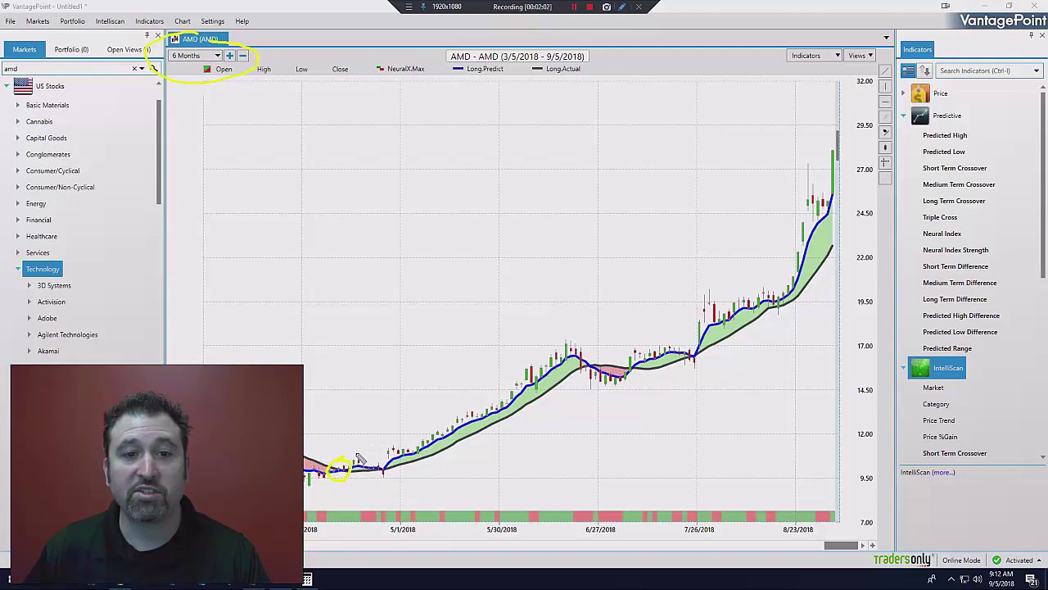
mouse_move(352, 465)
left_mouse_down()
mouse_move(392, 406)
mouse_move(432, 402)
mouse_move(426, 430)
left_mouse_up()
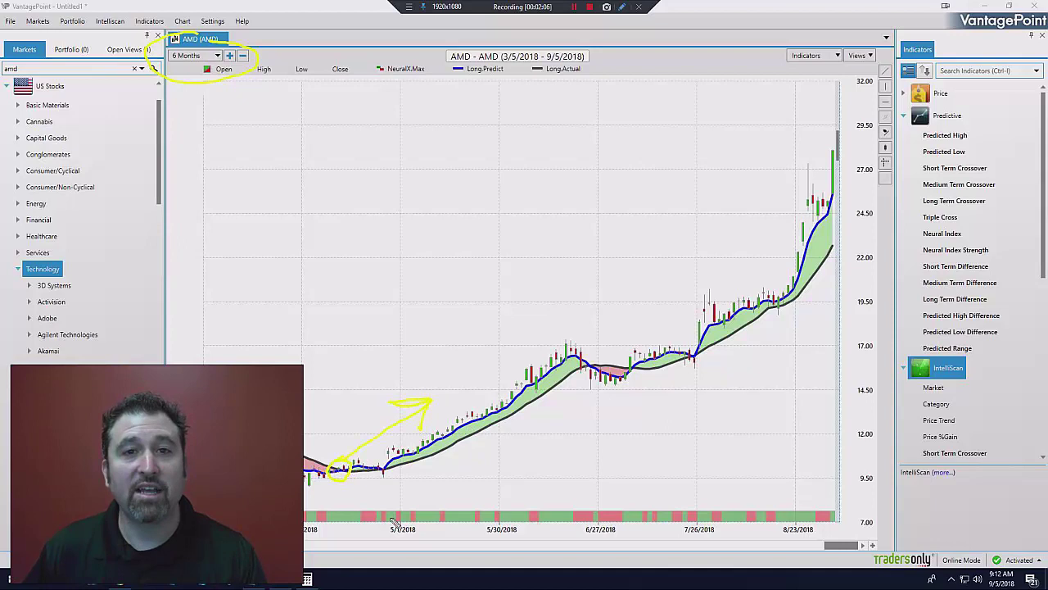
mouse_move(340, 510)
left_mouse_down()
mouse_move(322, 514)
mouse_move(345, 524)
mouse_move(336, 502)
mouse_move(416, 478)
mouse_move(420, 488)
left_mouse_up()
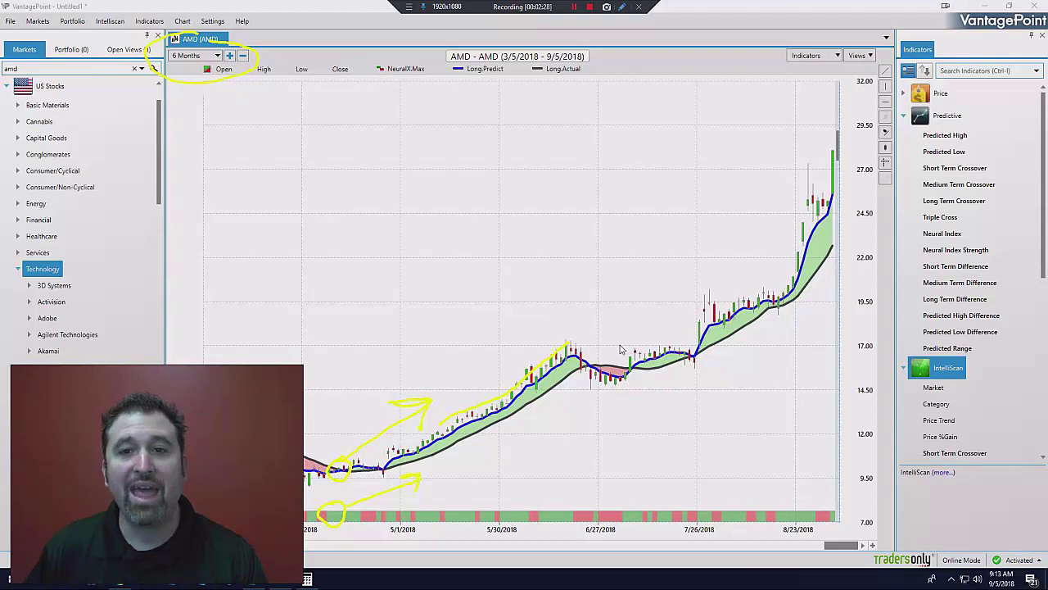
Mark the 6/27 dip and volume bar, then draw Line1 from the late-April low into June (up 59.52%).
key("Escape")
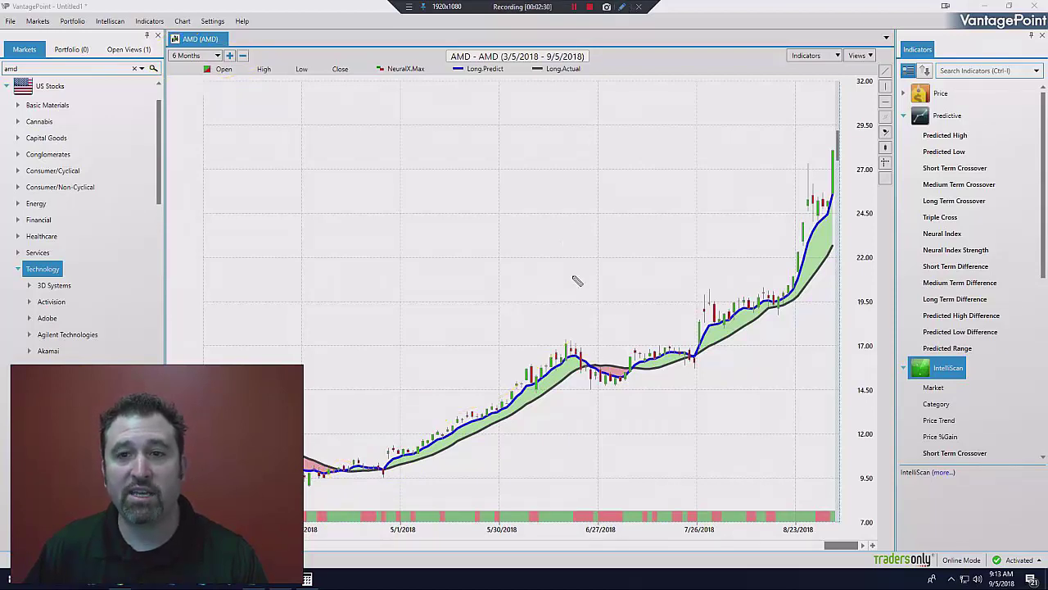
mouse_move(593, 361)
left_mouse_down()
mouse_move(587, 377)
mouse_move(593, 358)
left_mouse_up()
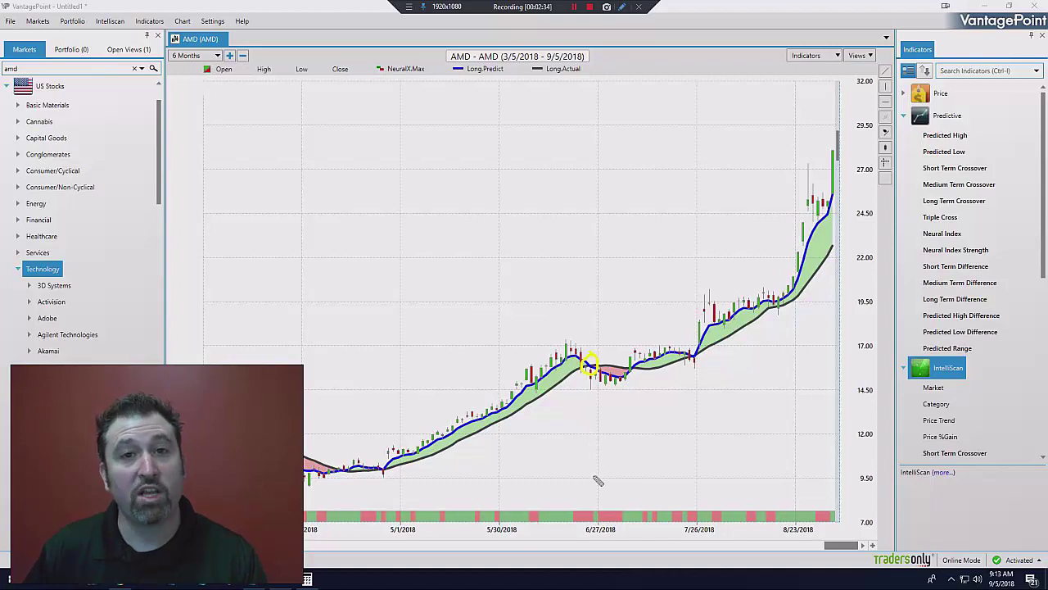
mouse_move(592, 503)
left_mouse_down()
mouse_move(580, 521)
mouse_move(593, 503)
left_mouse_up()
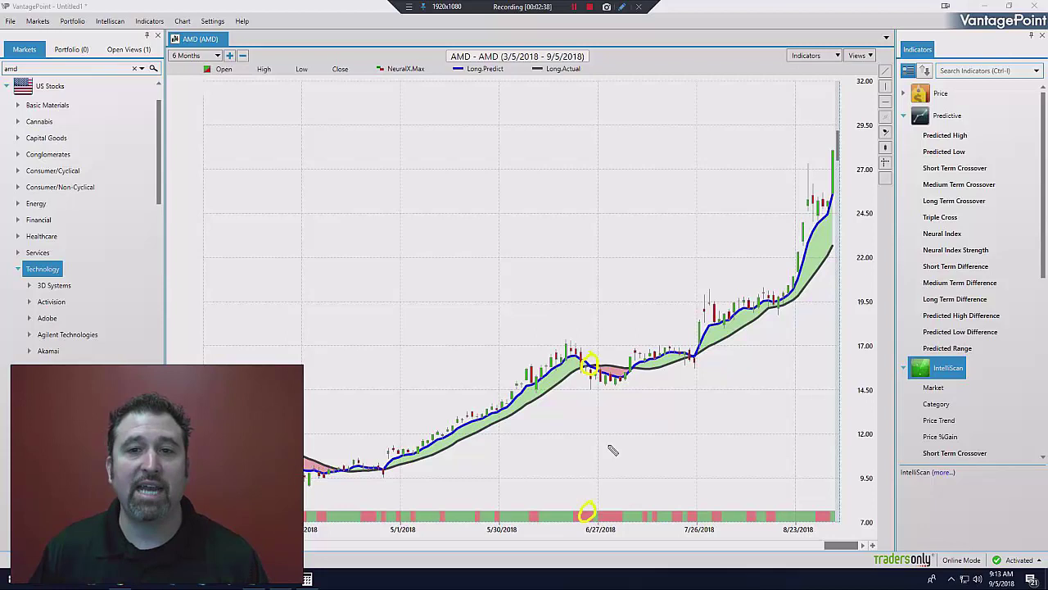
left_click(887, 72)
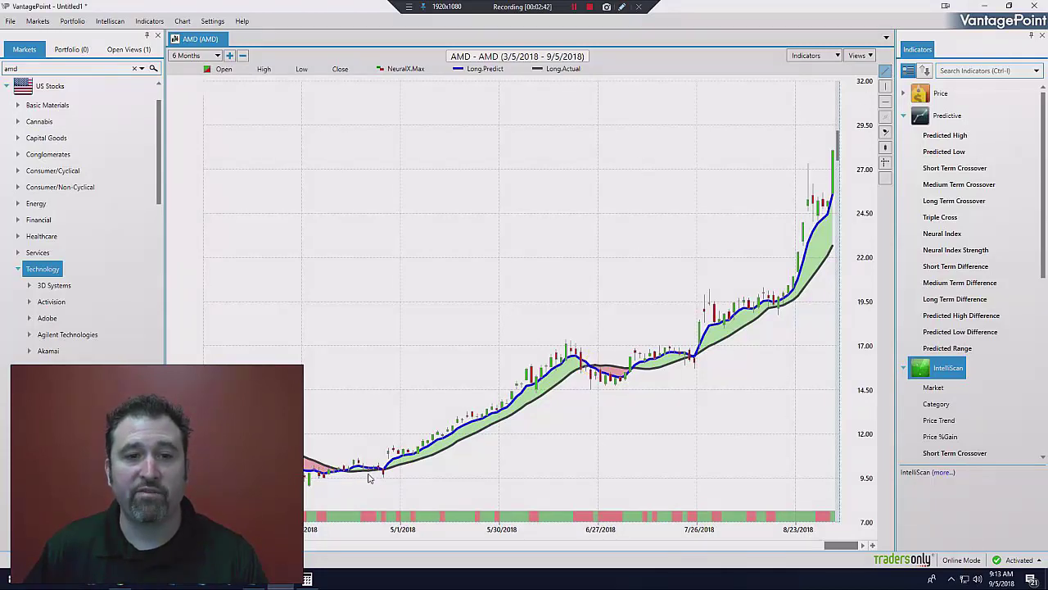
mouse_move(352, 470)
left_mouse_down()
mouse_move(558, 370)
mouse_move(591, 368)
left_mouse_up()
Show Profit Calc labels on the first two trend lines: 59.52% and 1.17%.
right_click(592, 368)
left_click(610, 386)
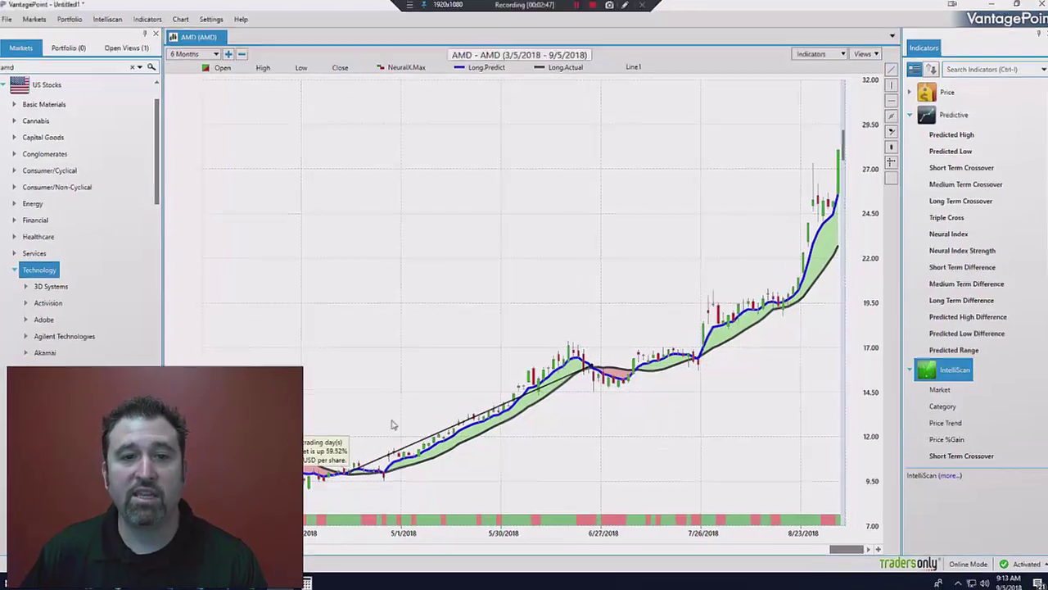
left_click_drag(336, 446, 383, 205)
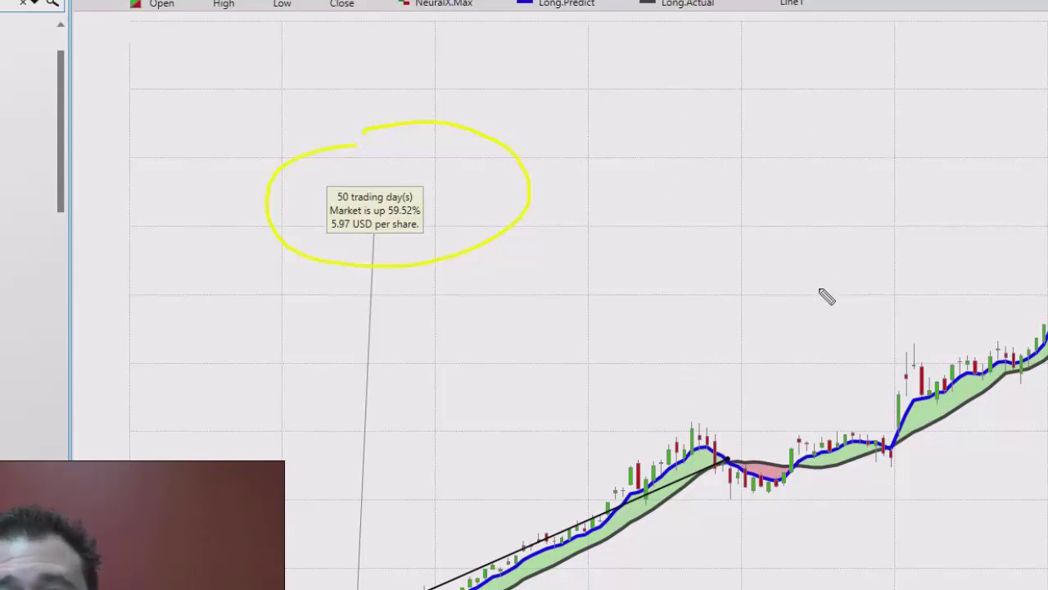
key("e")
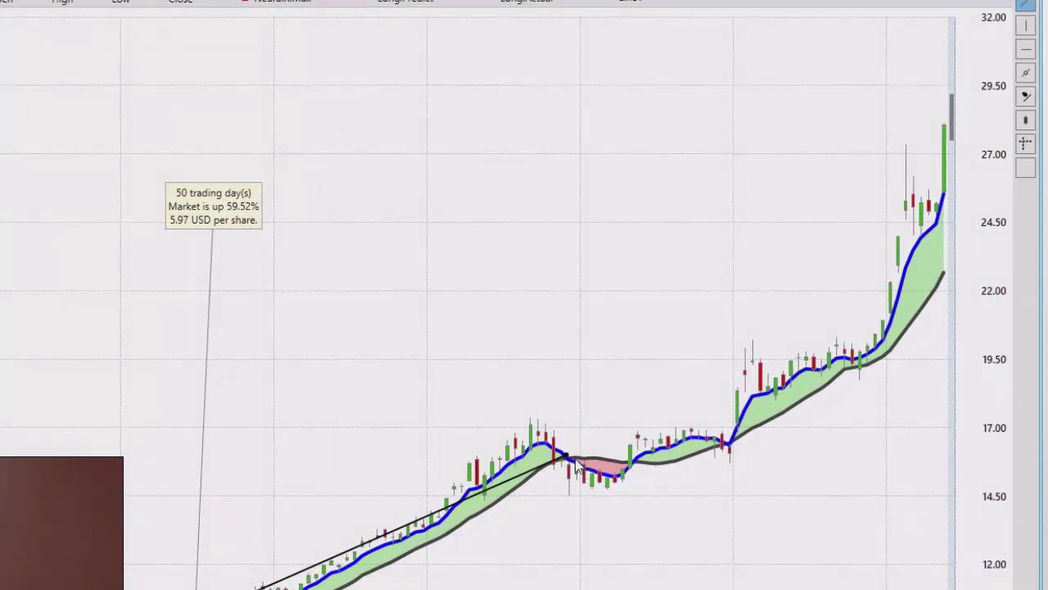
right_click(625, 450)
left_click(647, 468)
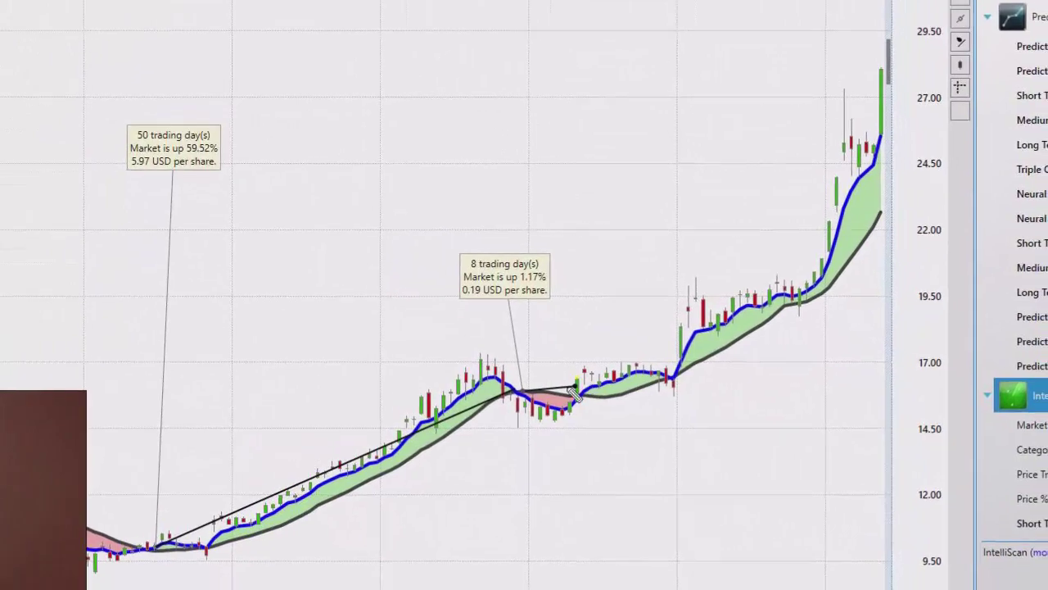
Sketch yellow arrows toward the date bar, clear them, and draw a third trend line to the latest high.
left_click_drag(565, 389, 563, 564)
mouse_move(539, 525)
left_mouse_down()
mouse_move(511, 552)
mouse_move(534, 536)
left_mouse_up()
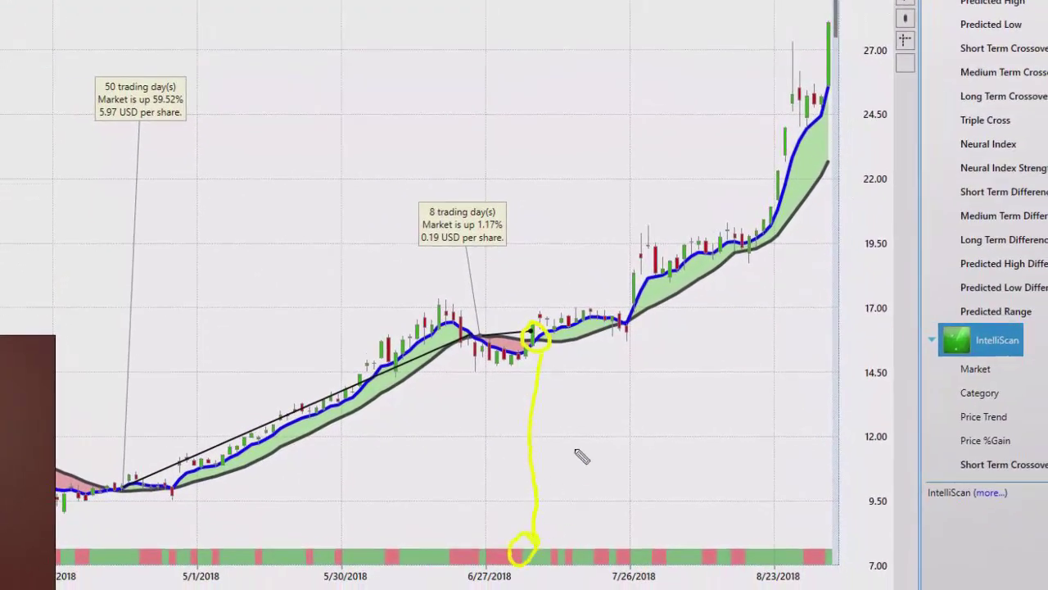
mouse_move(553, 315)
left_mouse_down()
mouse_move(673, 189)
mouse_move(654, 190)
mouse_move(675, 188)
mouse_move(675, 217)
left_mouse_up()
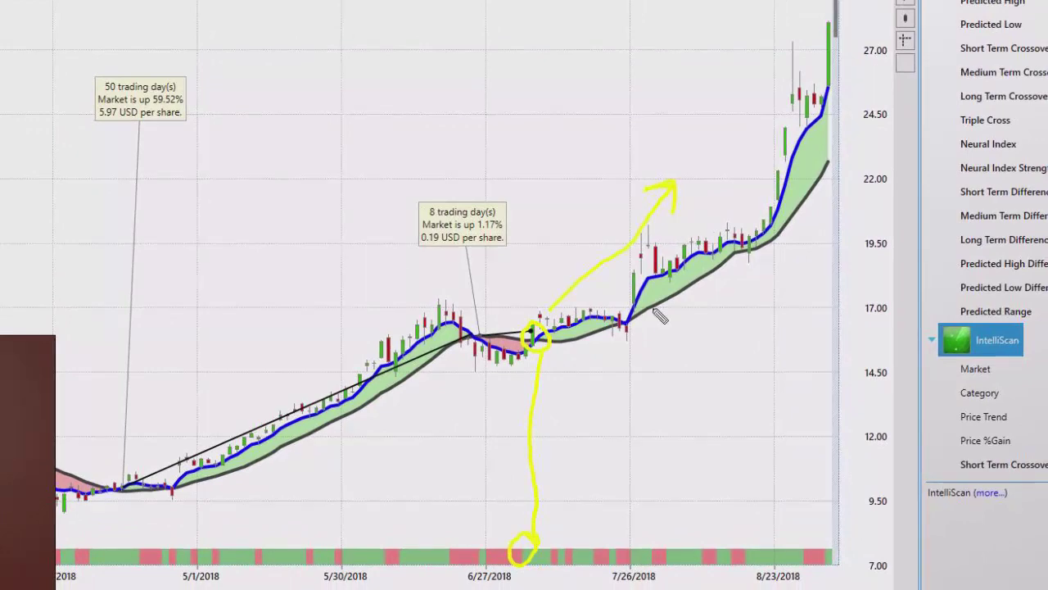
left_click_drag(556, 536, 680, 435)
left_click_drag(680, 436, 678, 475)
key("Escape")
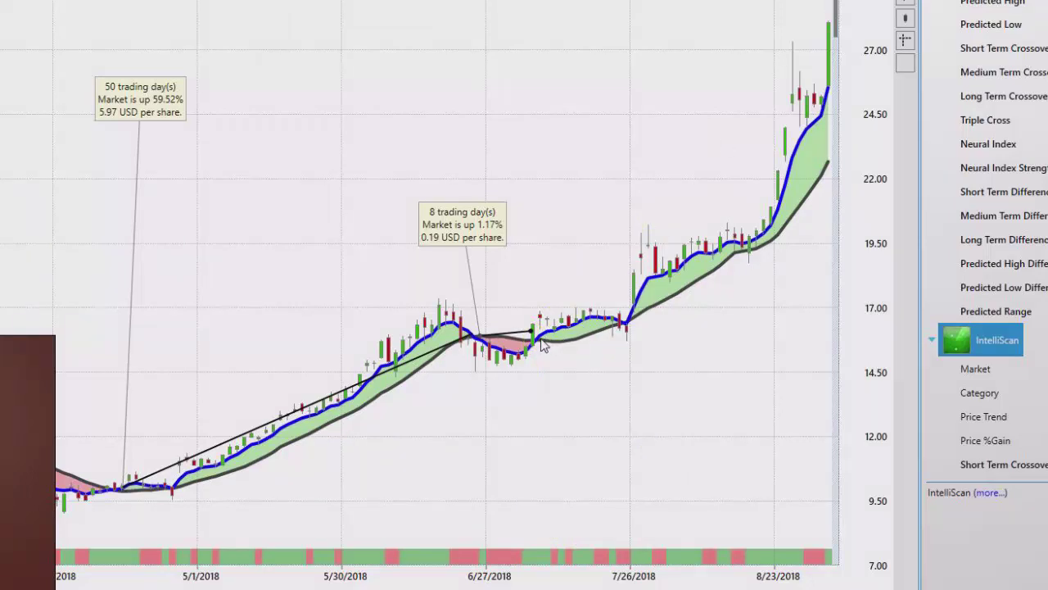
left_click_drag(532, 330, 829, 23)
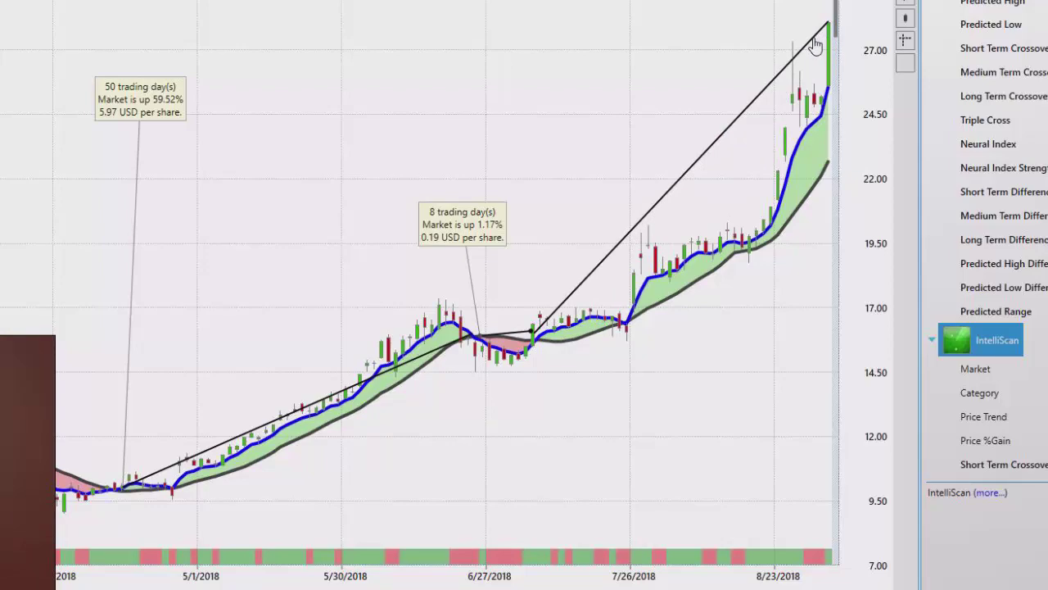
Add the third line's Profit Calc label (42 days, up 75.59%, 12.10 USD) and move it to the chart top.
right_click(817, 45)
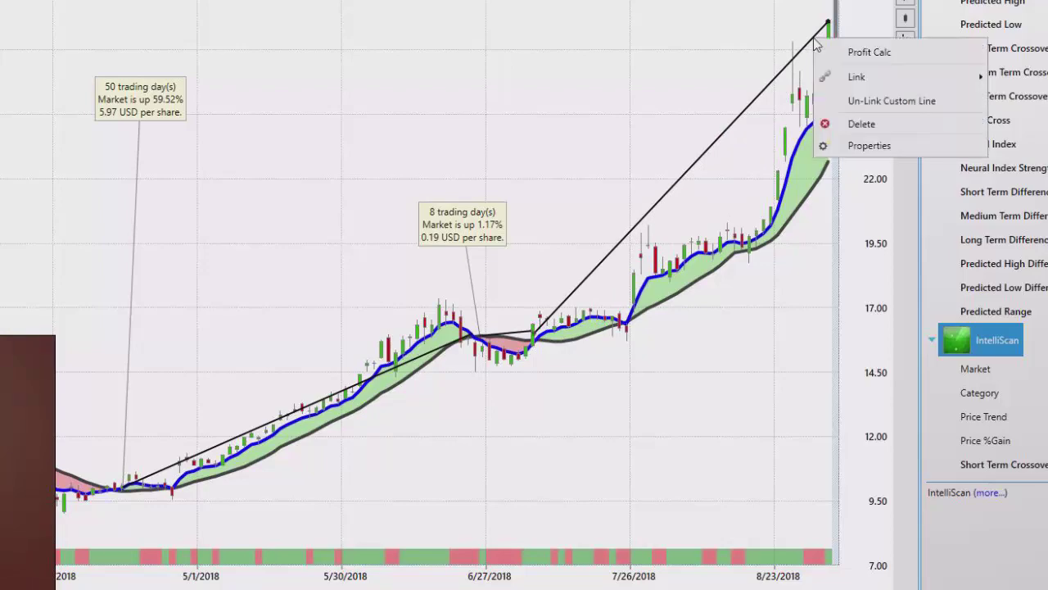
left_click(819, 53)
left_click_drag(492, 318, 711, 7)
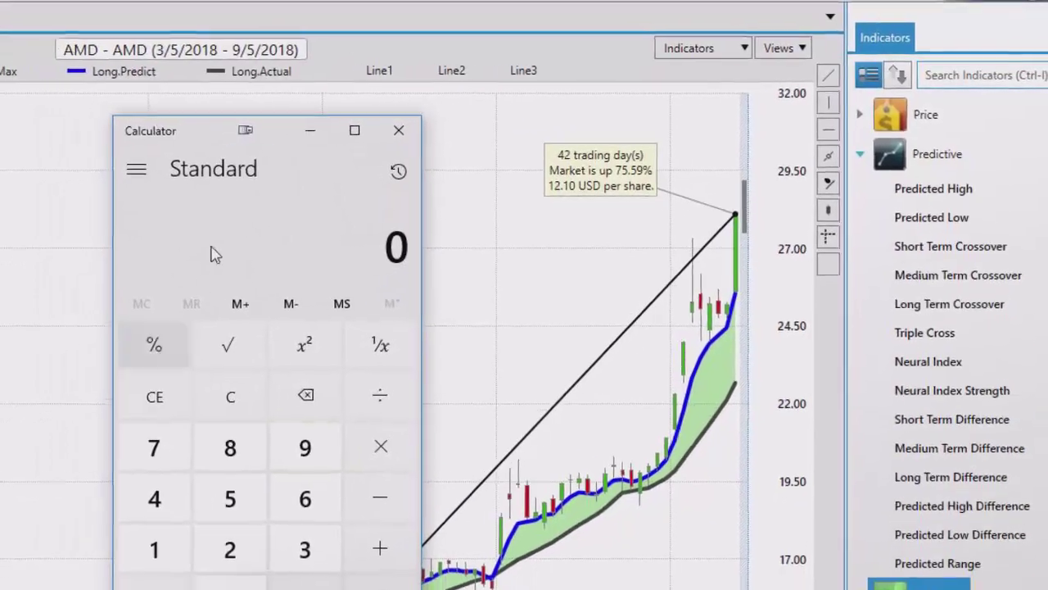
Add 5.97 and 12.1 in Calculator to get 18.07.
left_click_drag(0, 230, 0, 354)
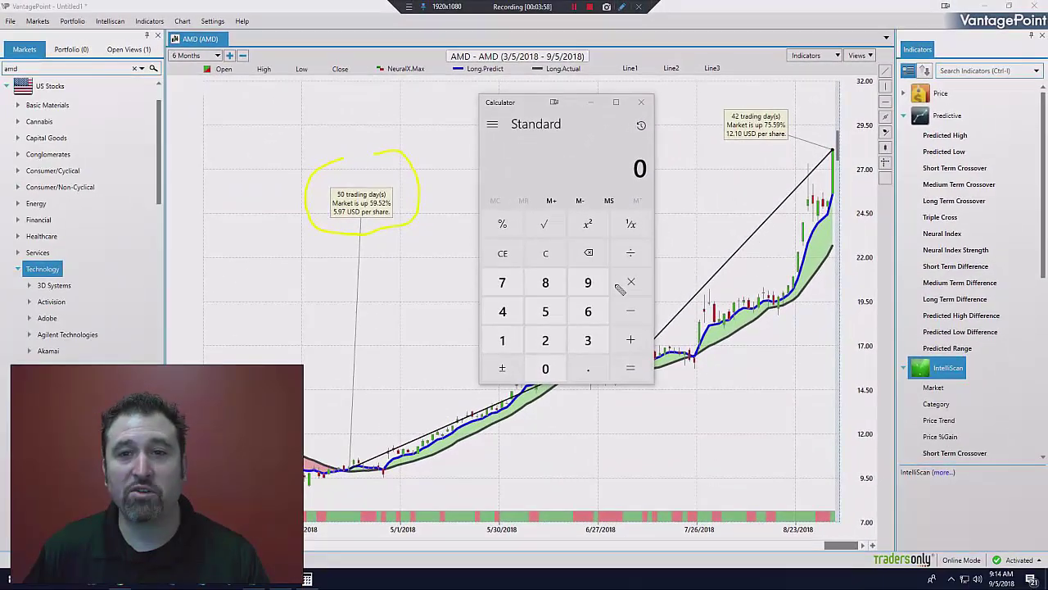
left_click(546, 311)
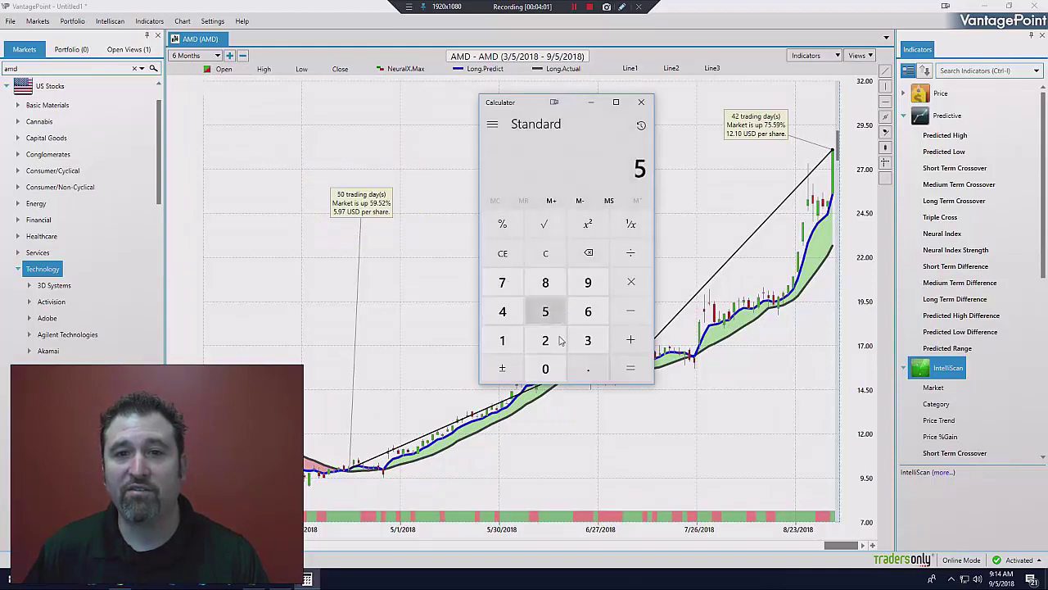
left_click(587, 369)
left_click(588, 281)
left_click(502, 281)
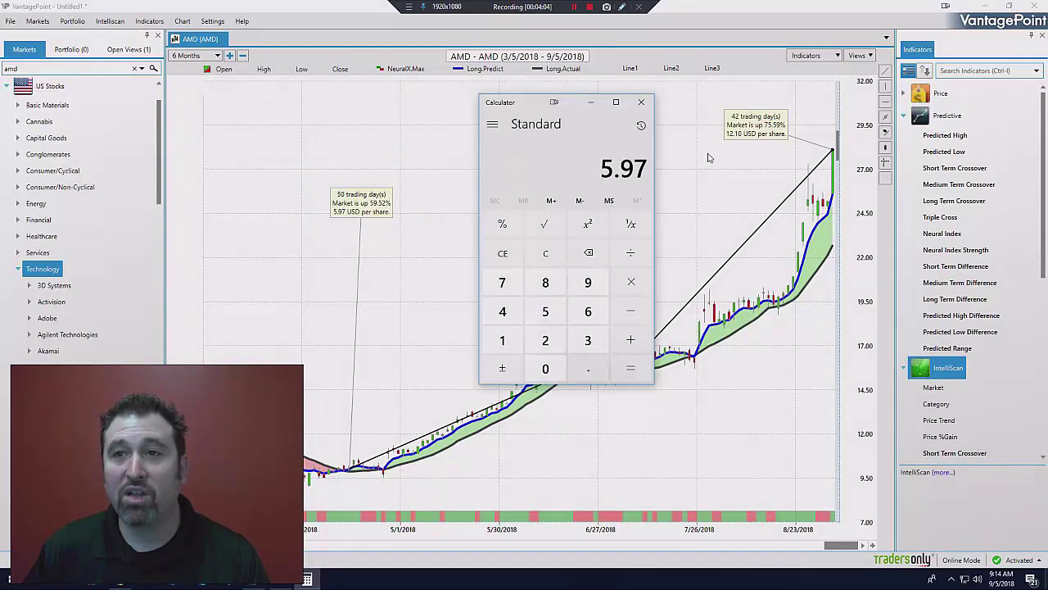
left_click(631, 339)
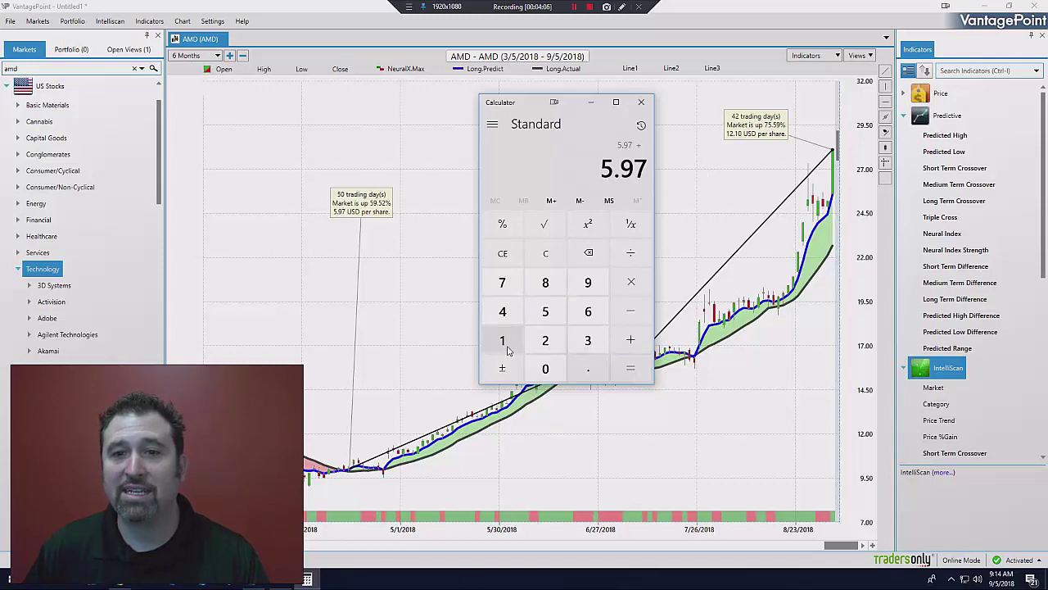
left_click(503, 341)
left_click(546, 341)
left_click(588, 368)
left_click(502, 340)
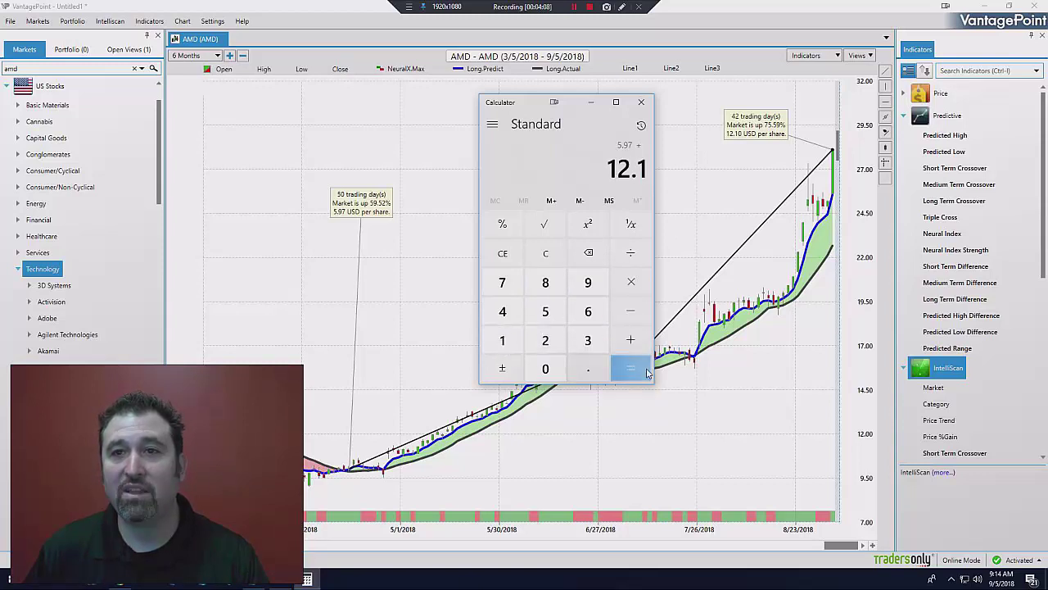
left_click(646, 371)
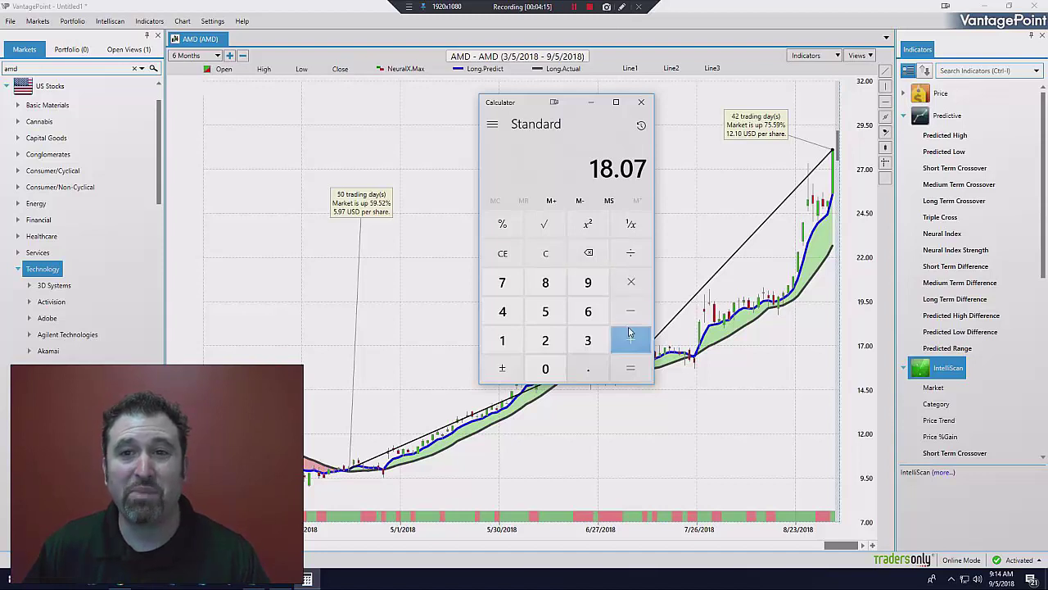
Multiply 18.07 by 1000 to get 18,070, then close Calculator.
left_click(631, 282)
left_click(502, 340)
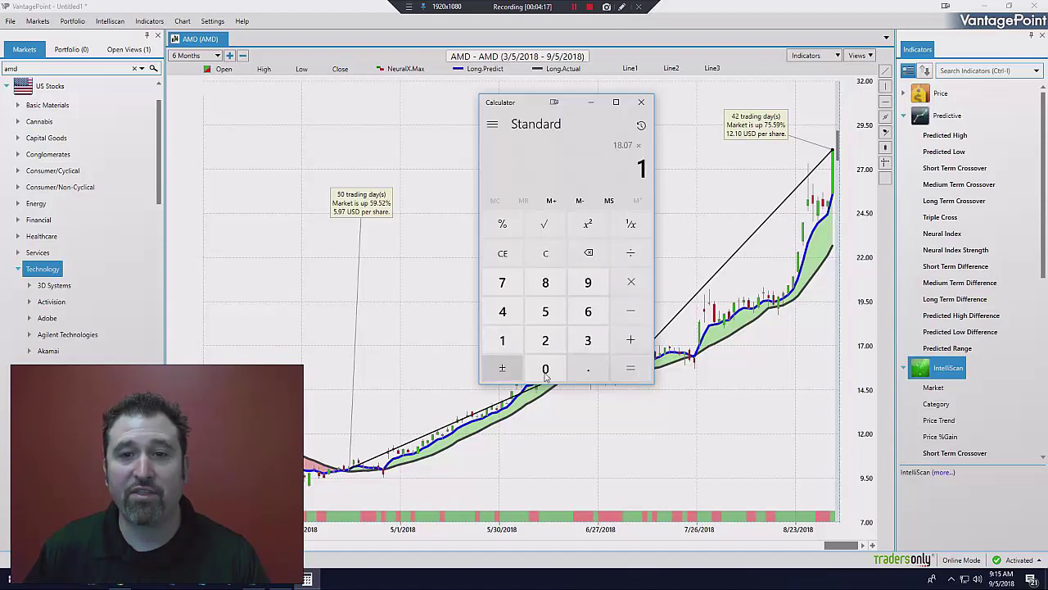
left_click(546, 371)
double_click(547, 373)
left_click(631, 368)
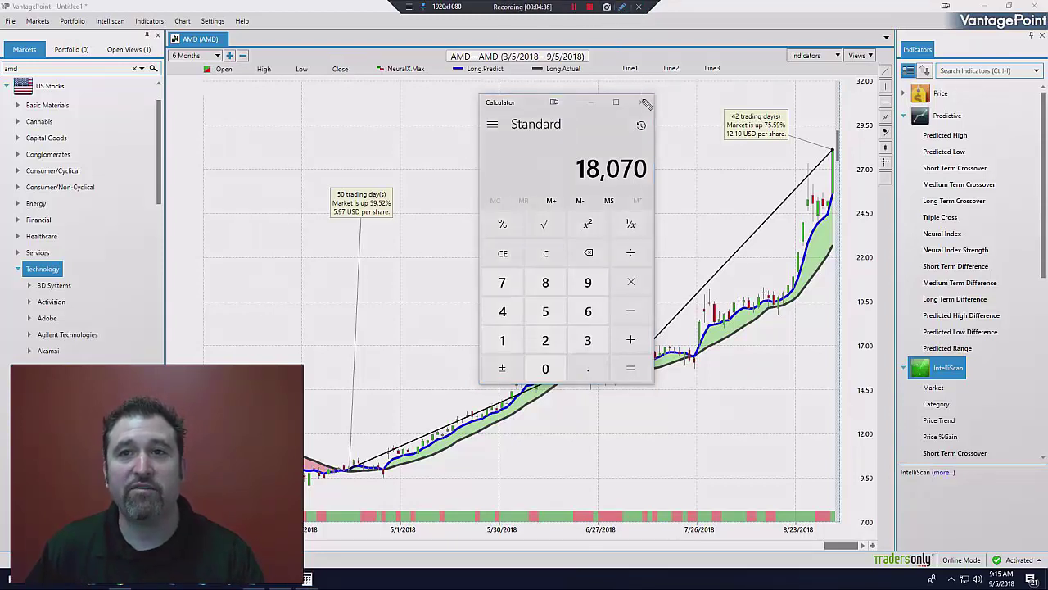
left_click(646, 101)
Circle the 50-day, 42-day and 8-day profit labels in yellow, linking the 50-day and 42-day ones.
left_click(622, 7)
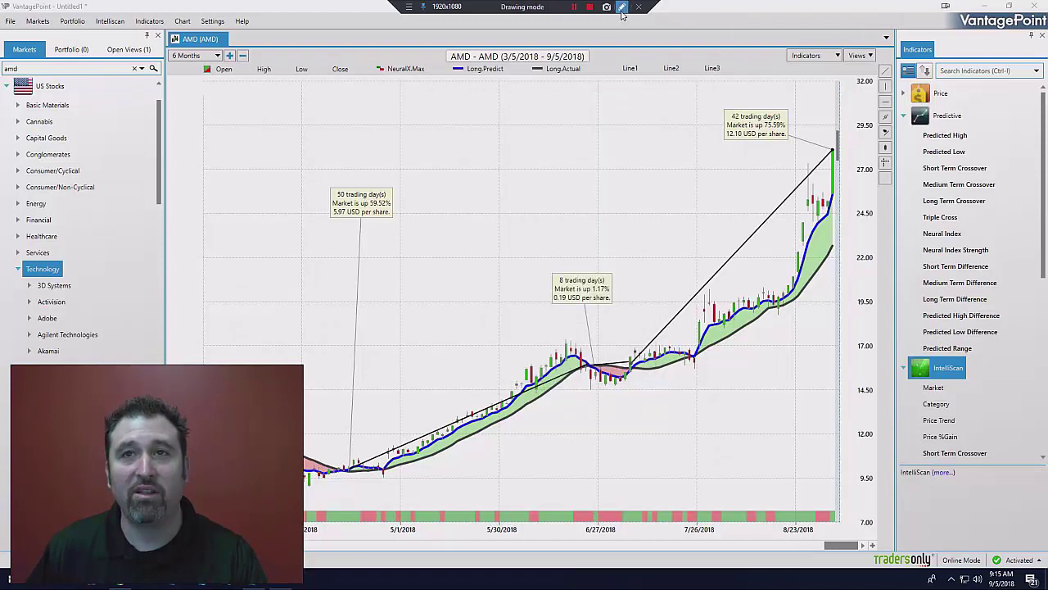
mouse_move(355, 160)
left_mouse_down()
mouse_move(312, 183)
mouse_move(357, 248)
mouse_move(406, 194)
mouse_move(352, 169)
left_mouse_up()
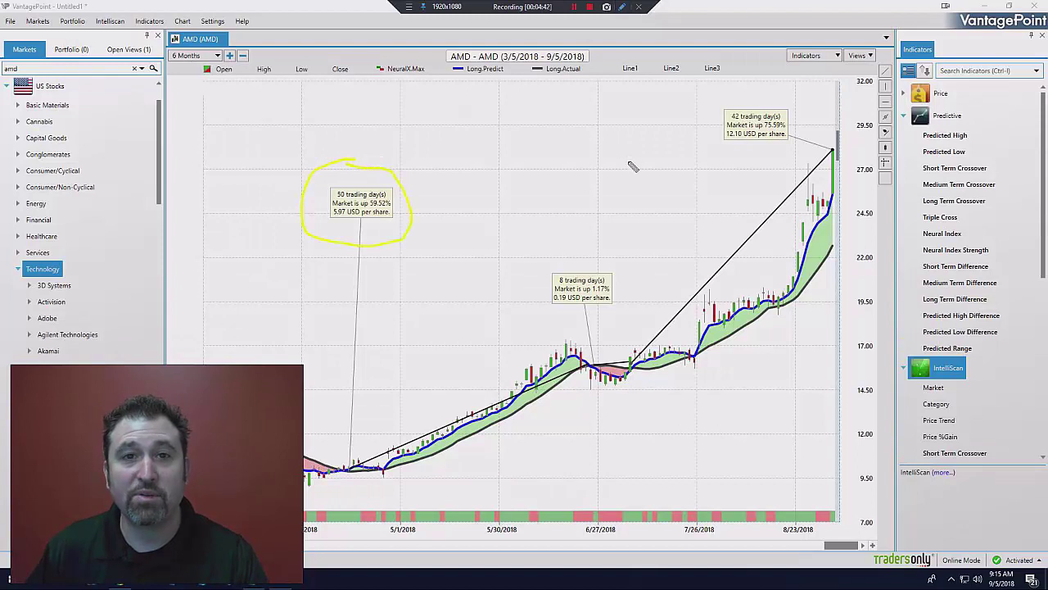
mouse_move(756, 96)
left_mouse_down()
mouse_move(754, 167)
mouse_move(804, 148)
mouse_move(798, 99)
mouse_move(771, 99)
left_mouse_up()
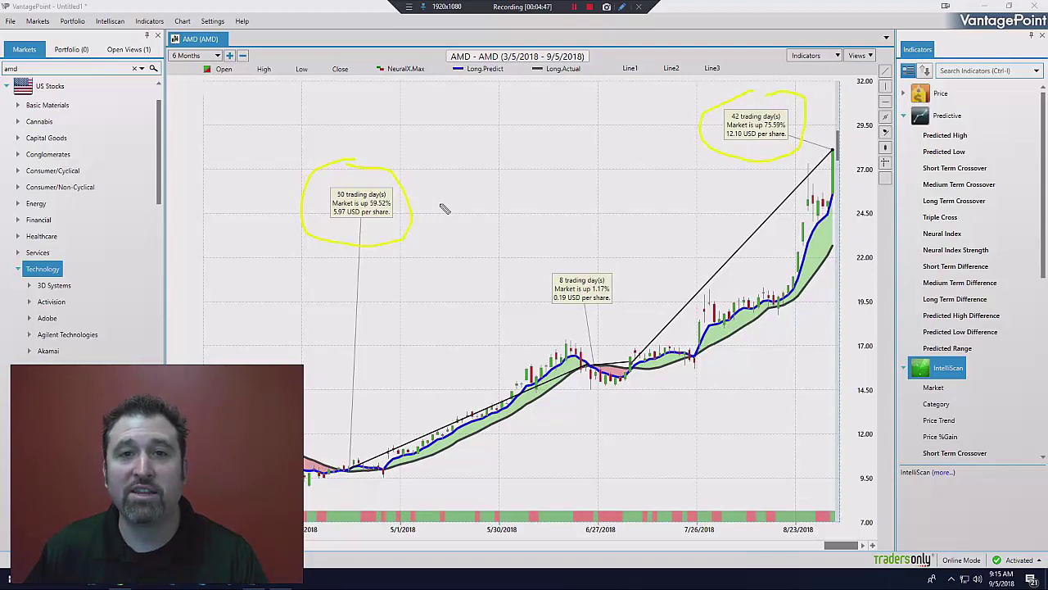
left_click_drag(423, 199, 681, 129)
mouse_move(599, 259)
left_mouse_down()
mouse_move(553, 318)
mouse_move(647, 292)
mouse_move(587, 259)
left_mouse_up()
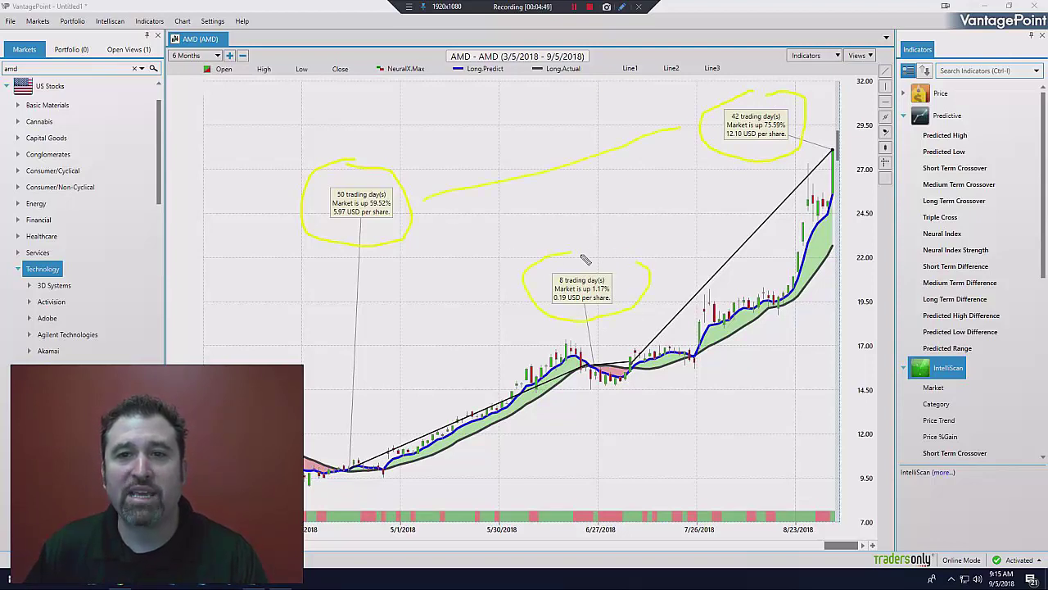